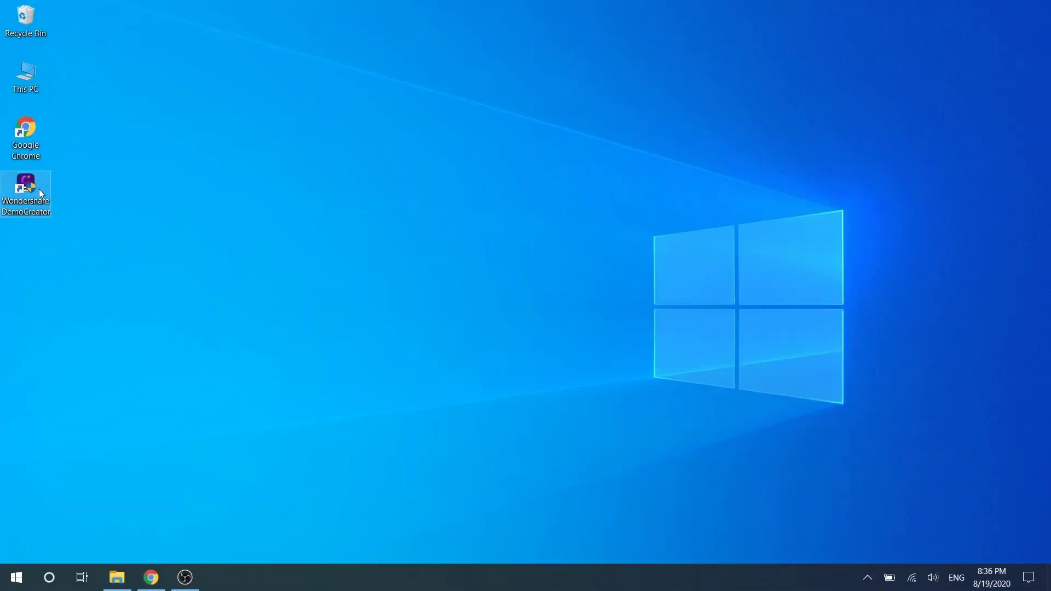
- Launch DemoCreator, start a capture and centre a 1401×740 recording area with centred controls
double_click(38, 189)
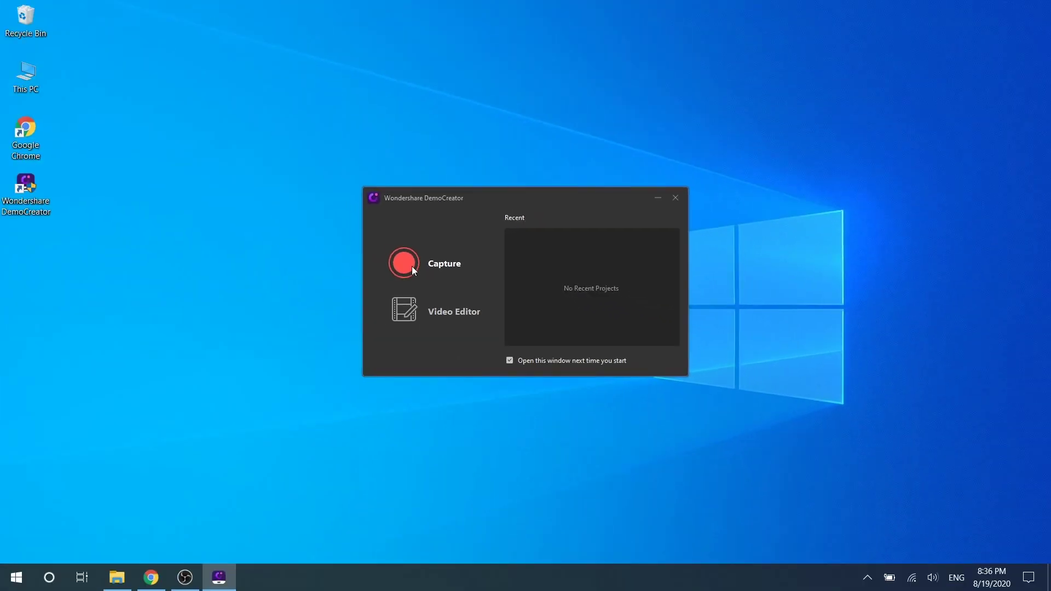
left_click(413, 269)
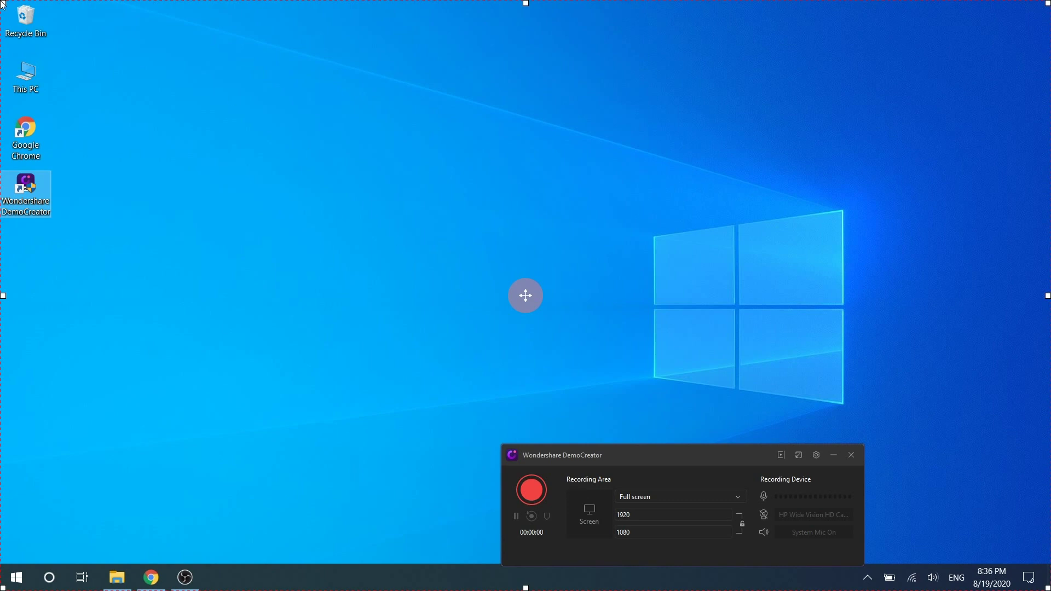
left_click(5, 8)
left_click_drag(3, 3, 233, 158)
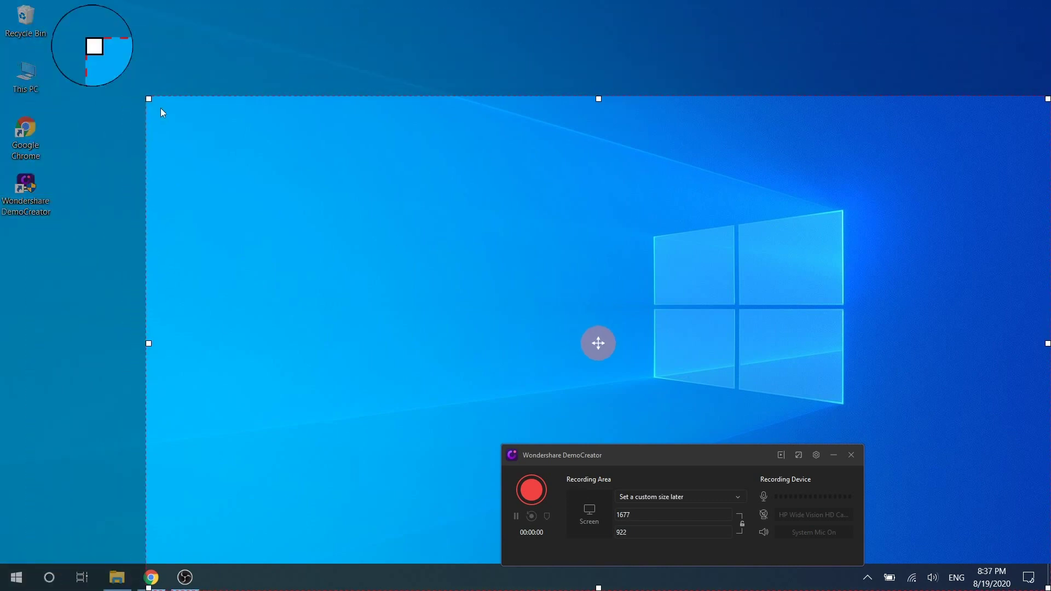
mouse_move(600, 343)
left_mouse_down()
mouse_move(476, 299)
mouse_move(497, 235)
mouse_move(533, 293)
mouse_move(534, 278)
left_mouse_up()
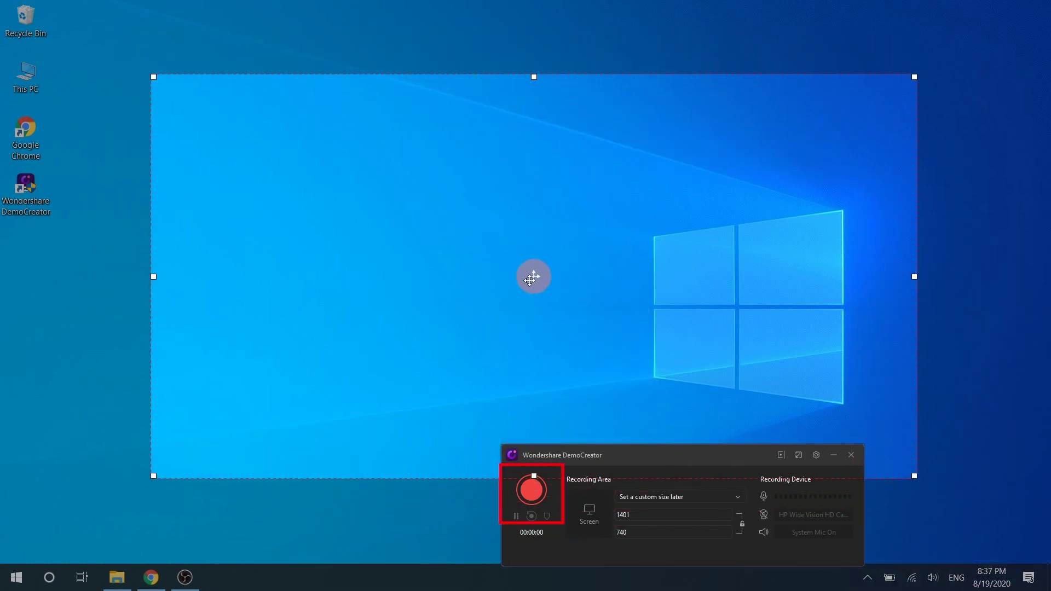
left_click_drag(735, 455, 612, 334)
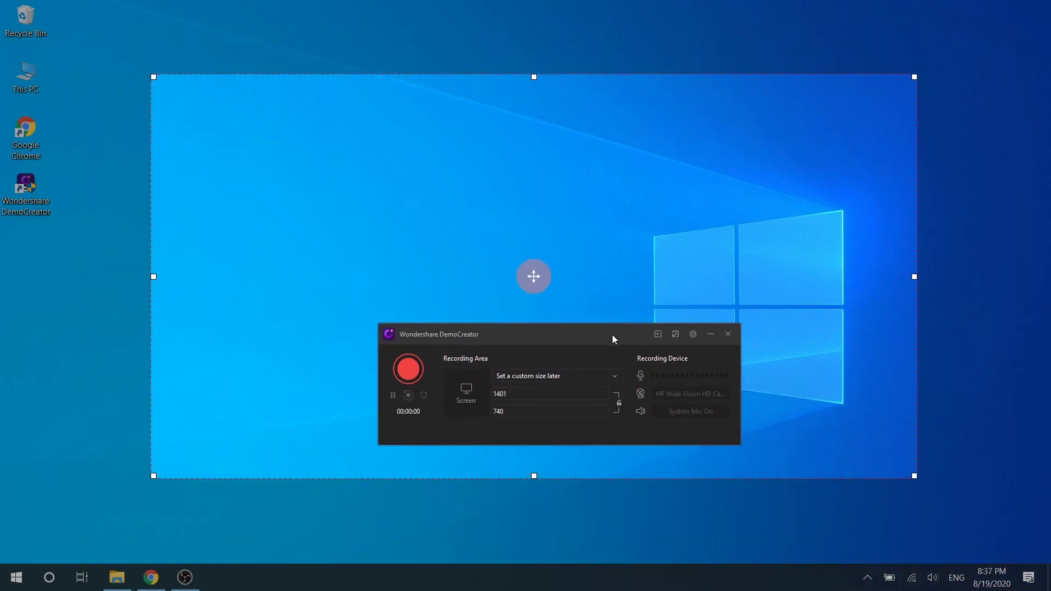
- In capture settings, try full-screen but keep a custom-size area and 25 fps frame rate
left_click(691, 337)
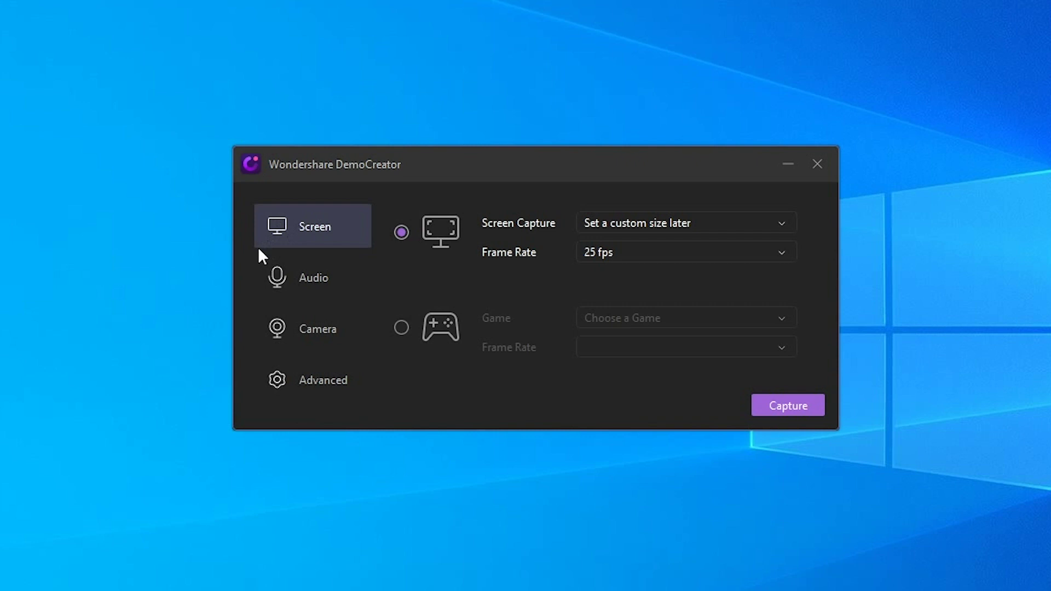
left_click(671, 230)
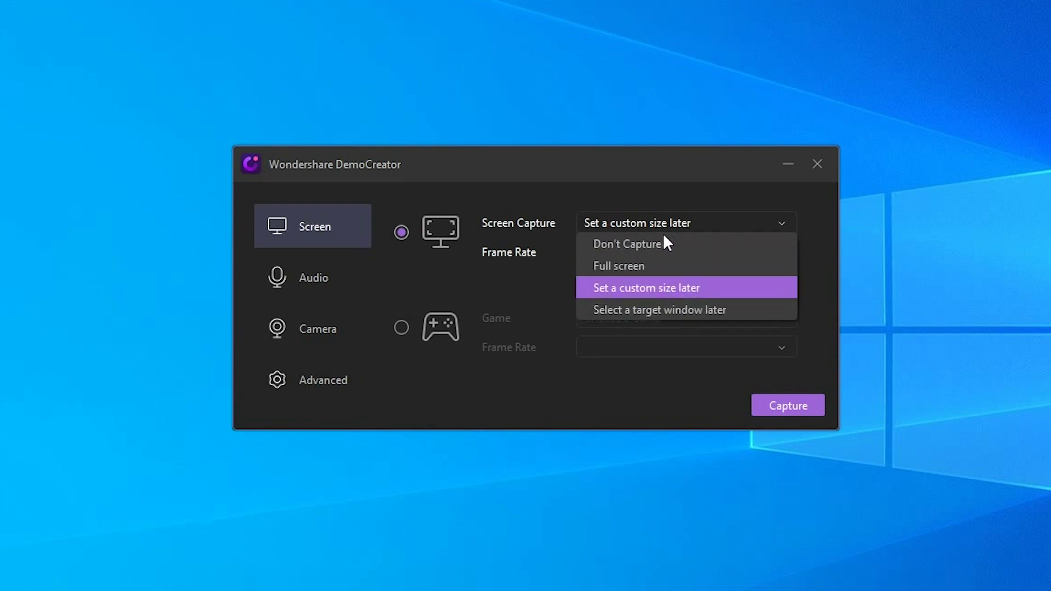
left_click(648, 267)
left_click(649, 227)
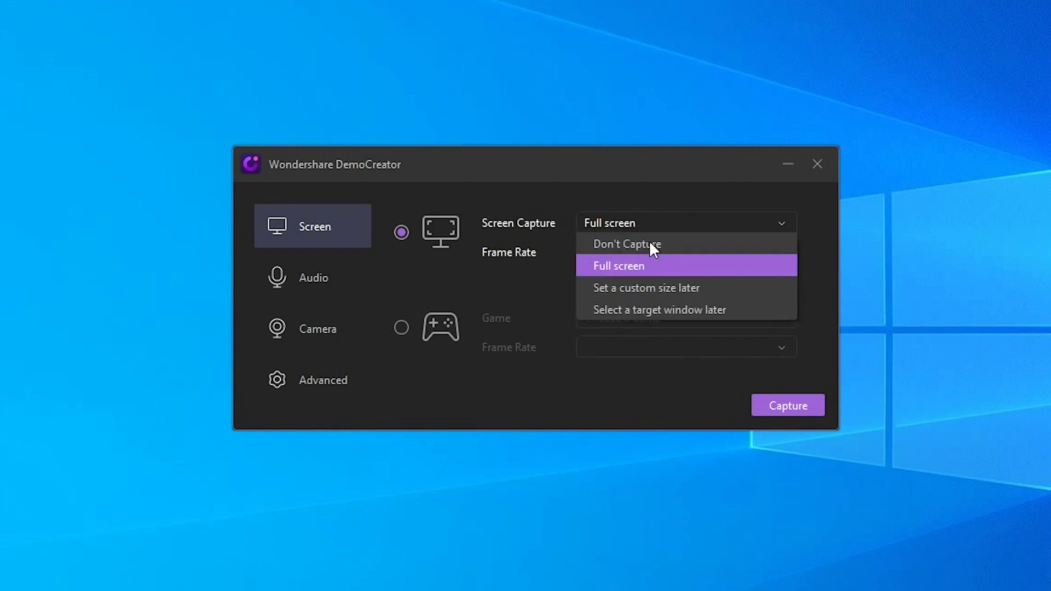
left_click(647, 287)
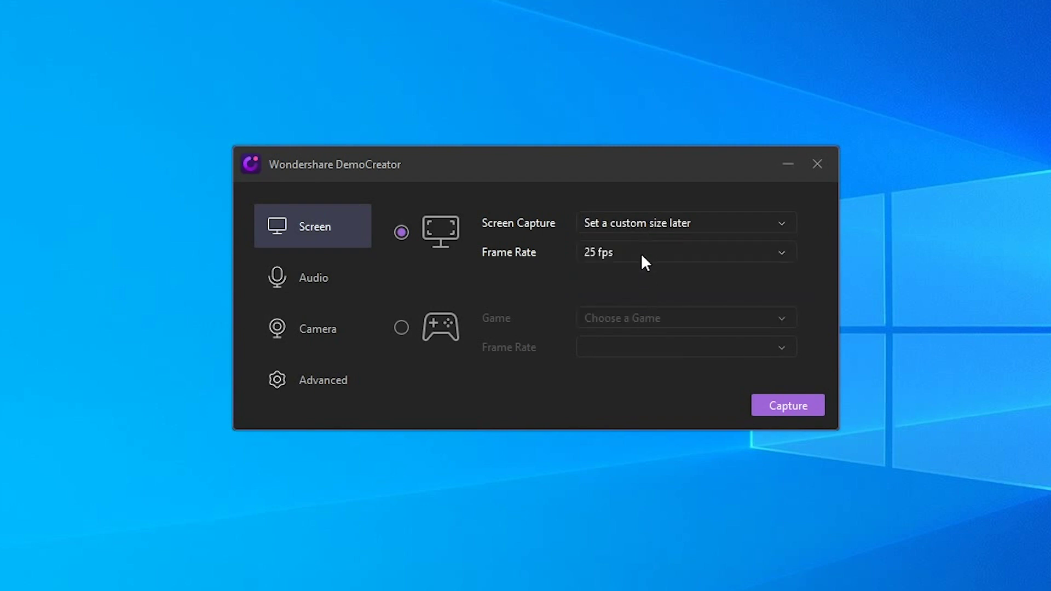
left_click(641, 261)
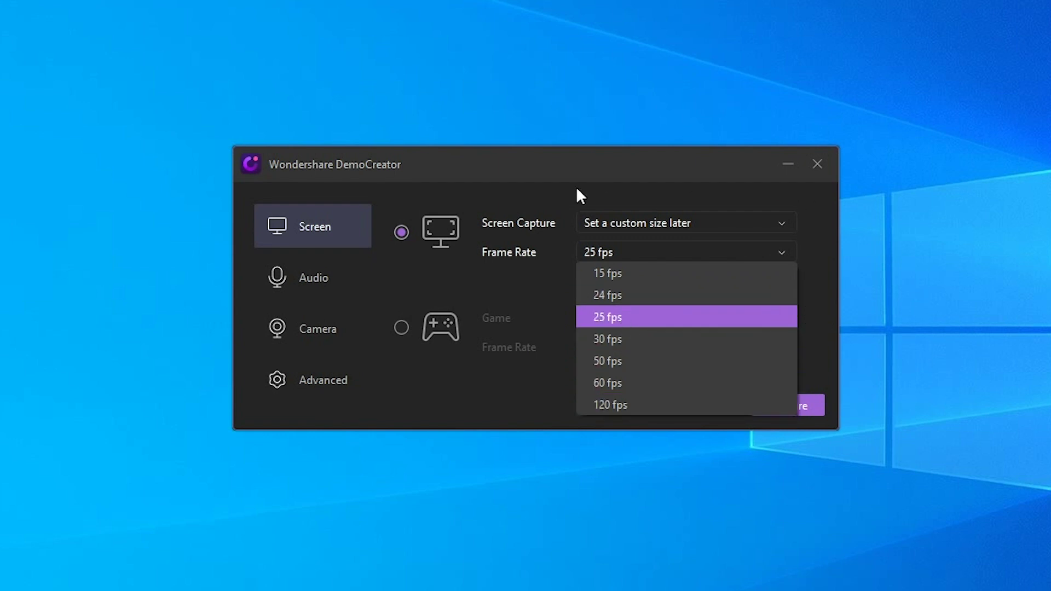
left_click(449, 283)
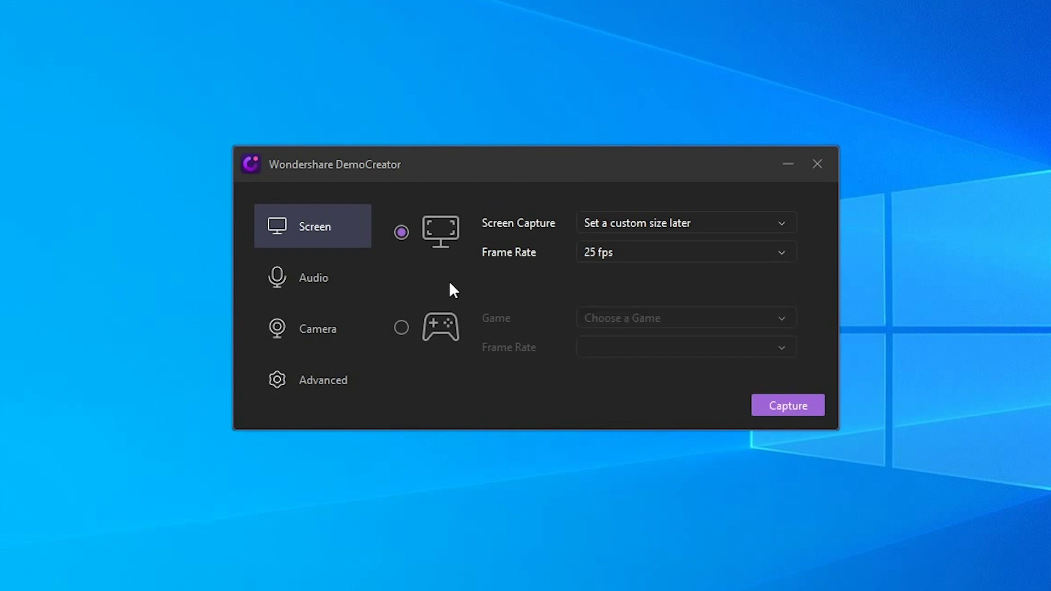
- Preview game capture mode and its game list, then return to screen capture and view audio settings
left_click(401, 328)
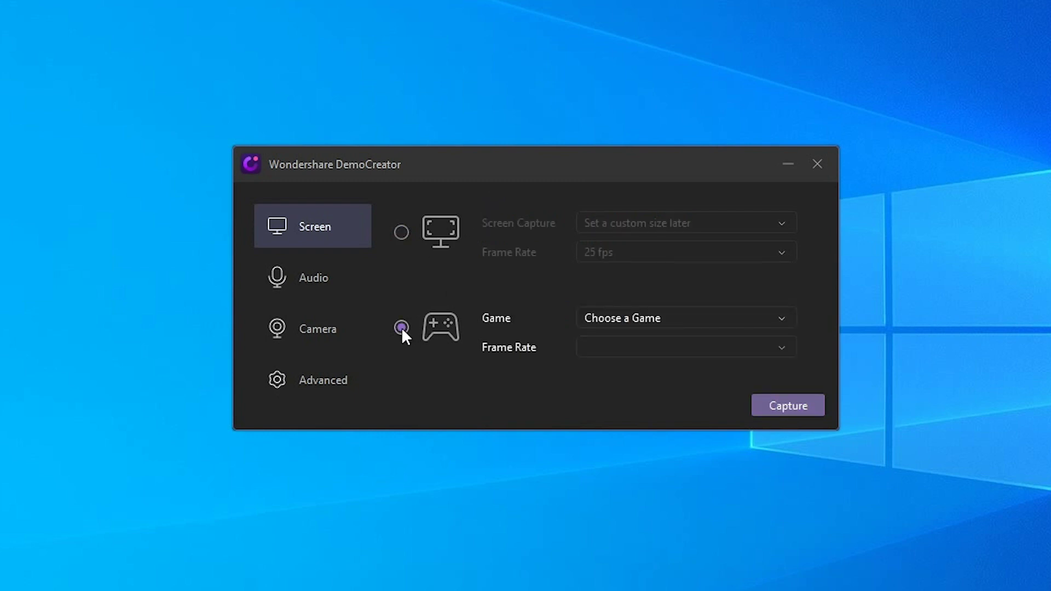
left_click(638, 322)
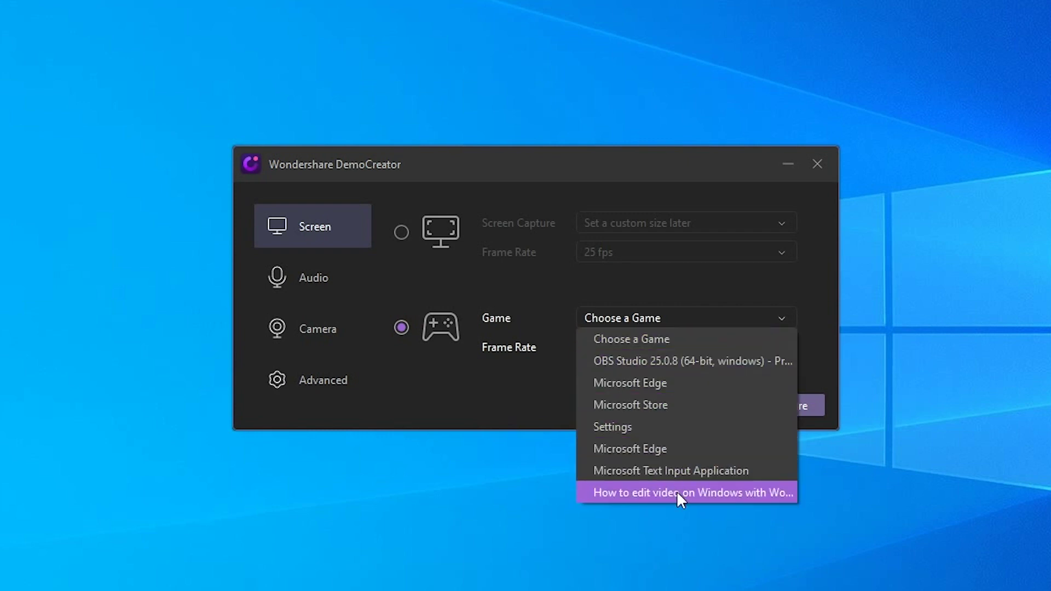
left_click(401, 232)
left_click(306, 283)
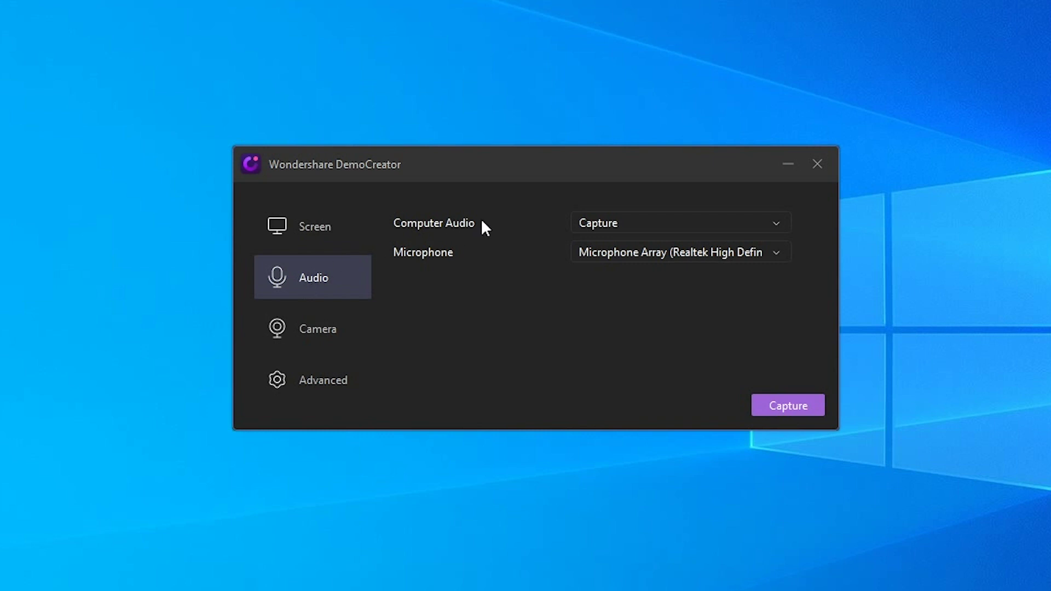
left_click(632, 222)
left_click(629, 264)
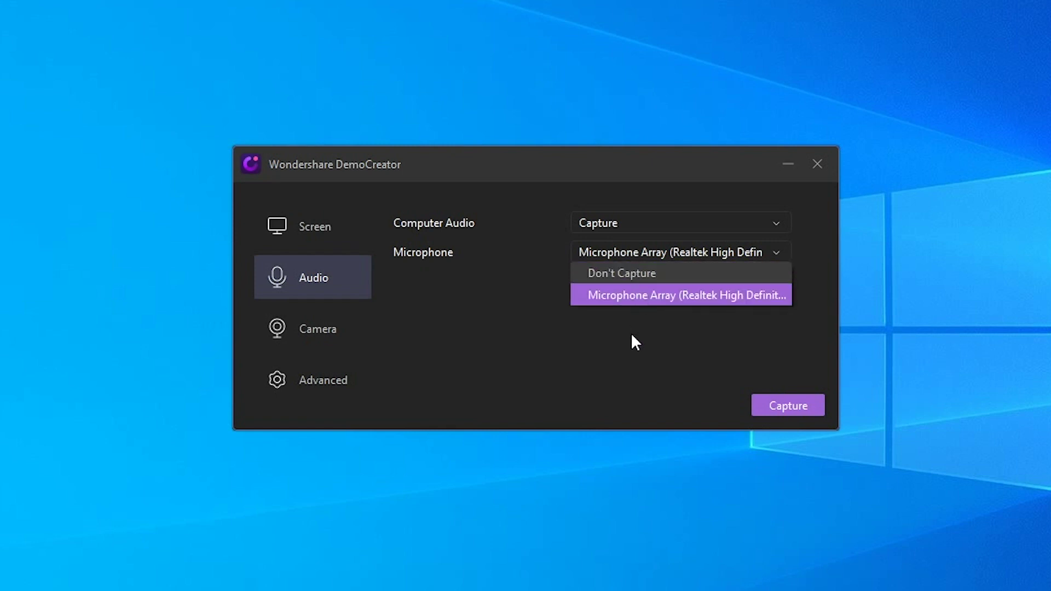
left_click(633, 336)
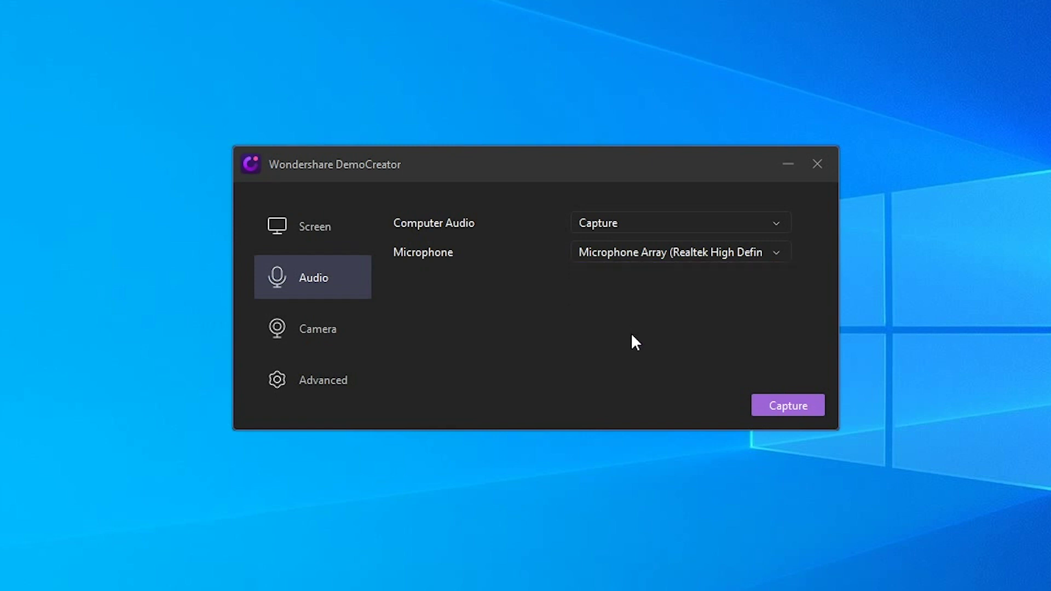
- Select HP IR Camera as the webcam, keeping 352*352 resolution and 30 fps
left_click(316, 335)
left_click(634, 231)
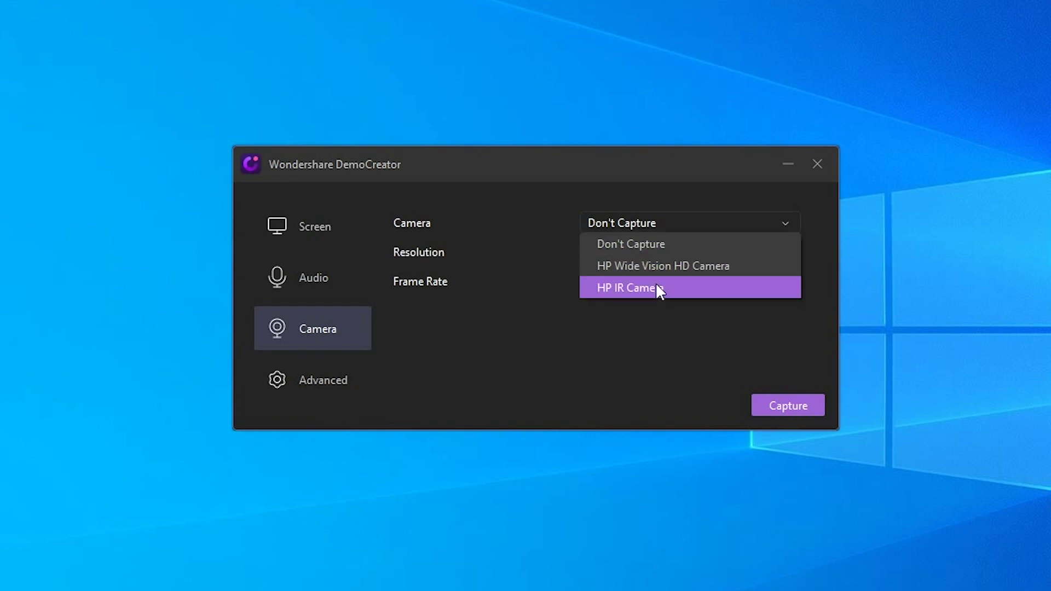
left_click(639, 340)
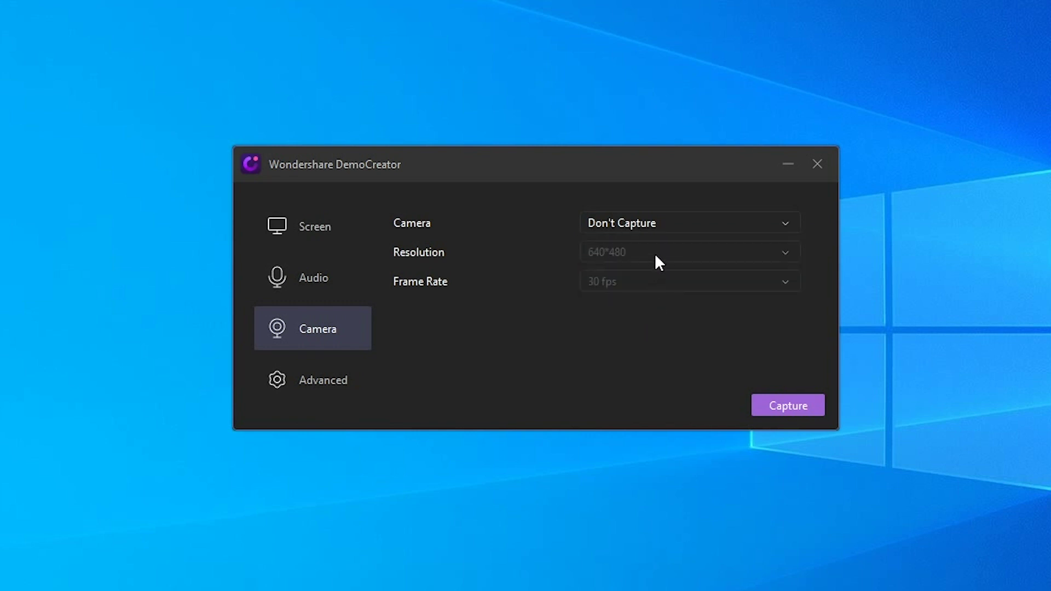
left_click(653, 226)
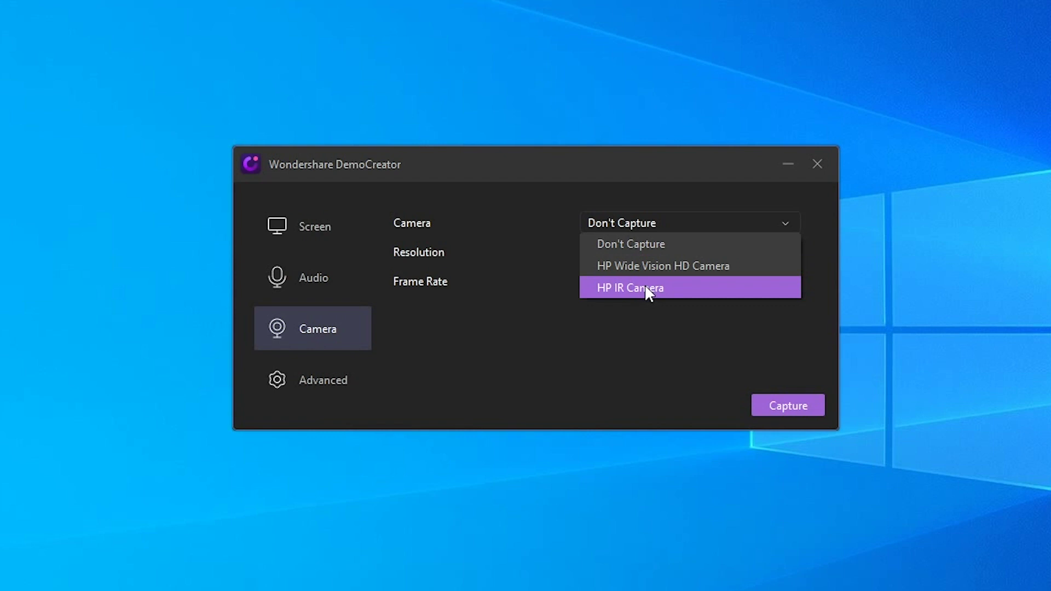
left_click(645, 288)
left_click(638, 255)
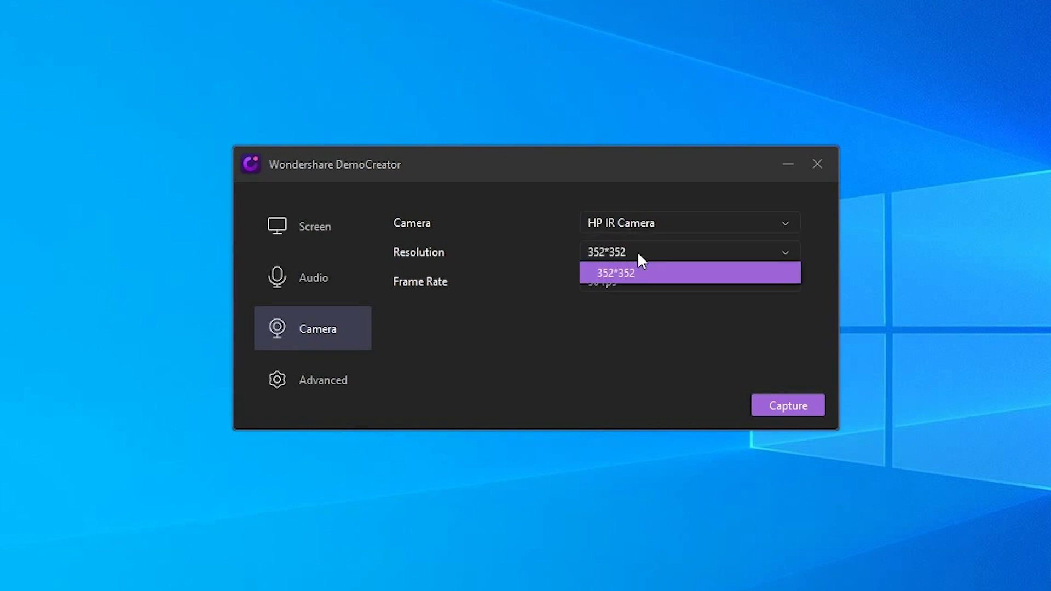
left_click(624, 330)
left_click(622, 288)
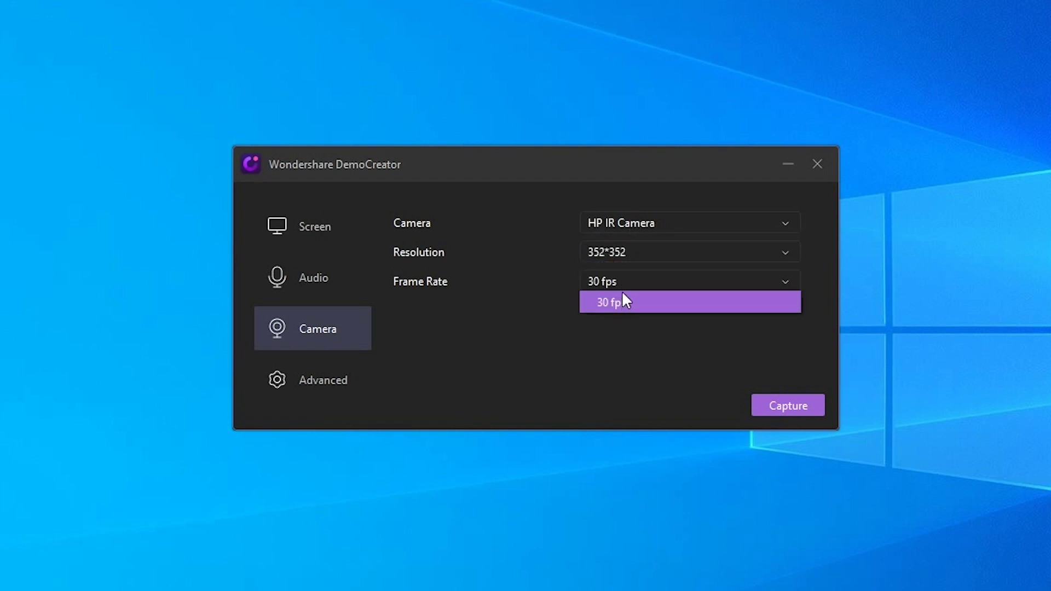
left_click(601, 359)
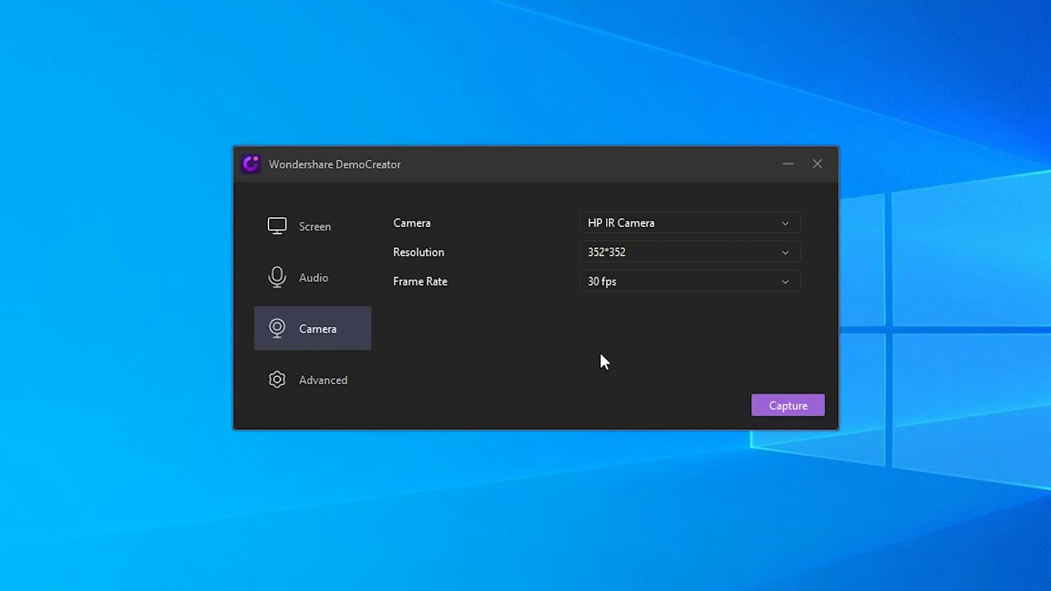
left_click(326, 386)
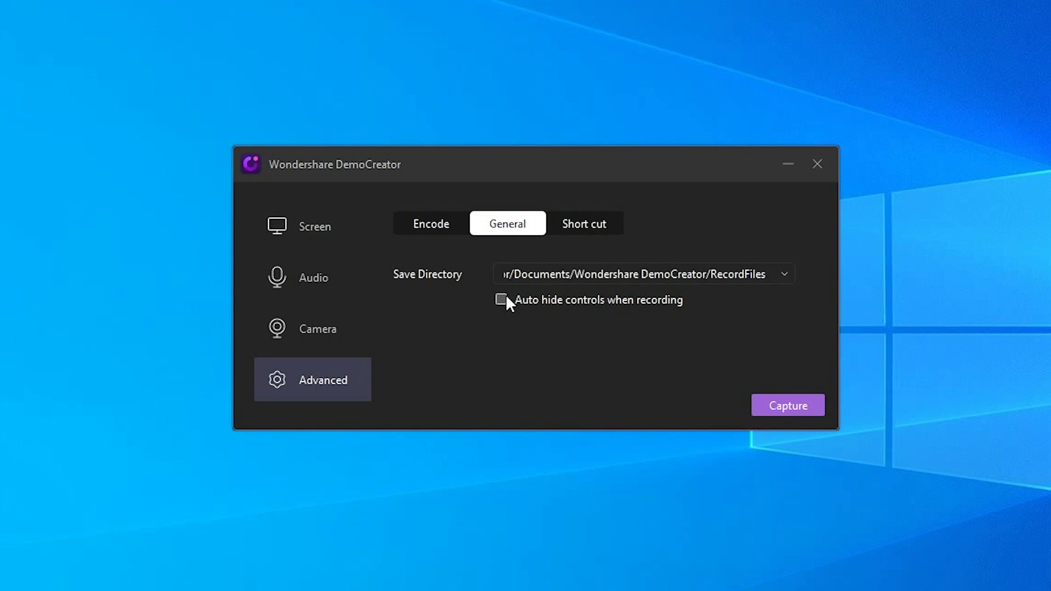
- Try Fast JPG encoding, revert to AVC/H.264, and view the recording hotkey list
left_click(443, 227)
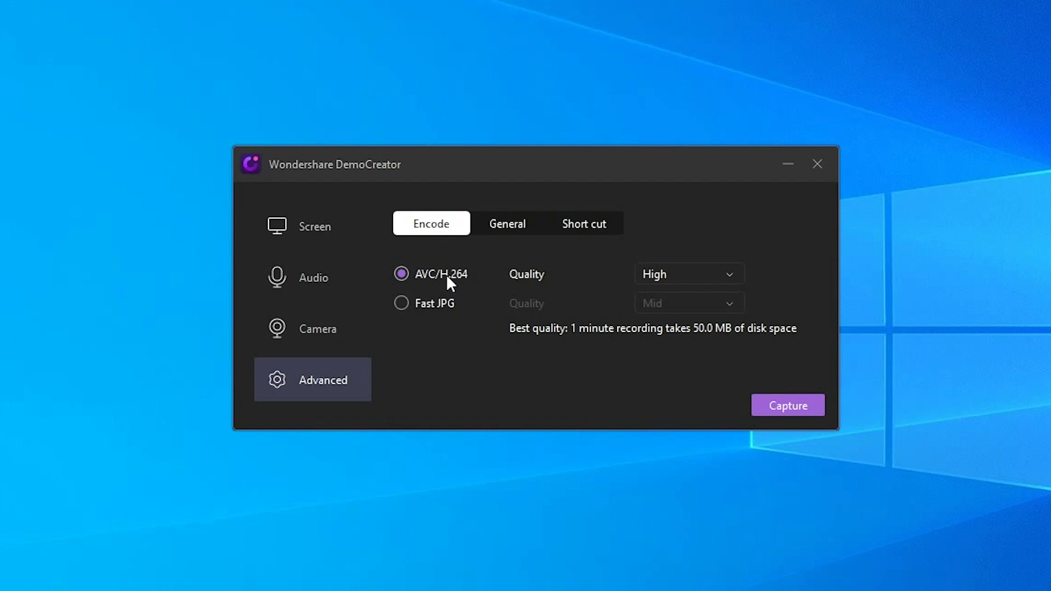
left_click(439, 301)
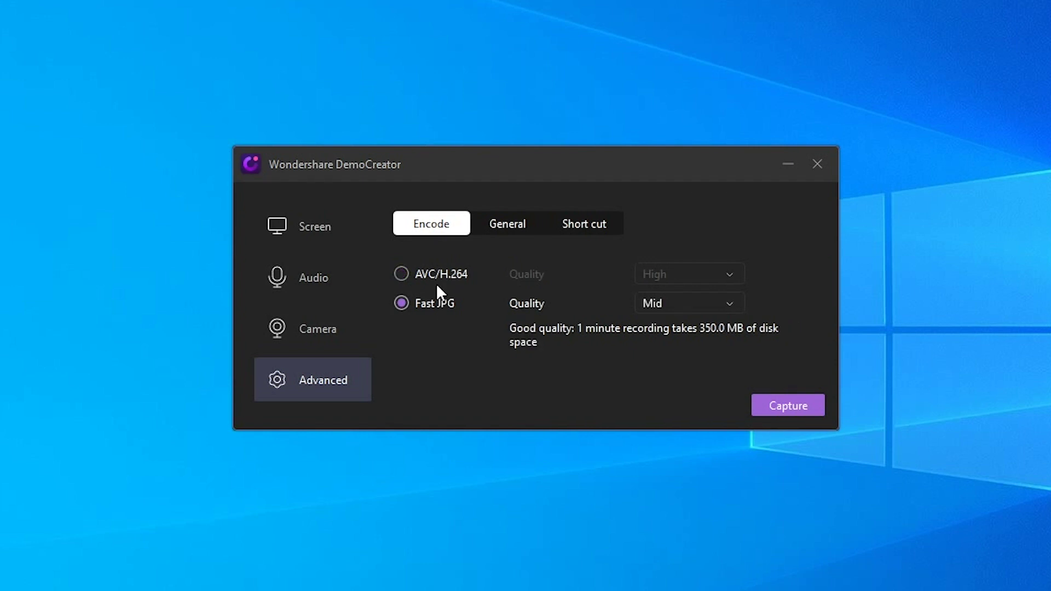
left_click(436, 274)
left_click(592, 232)
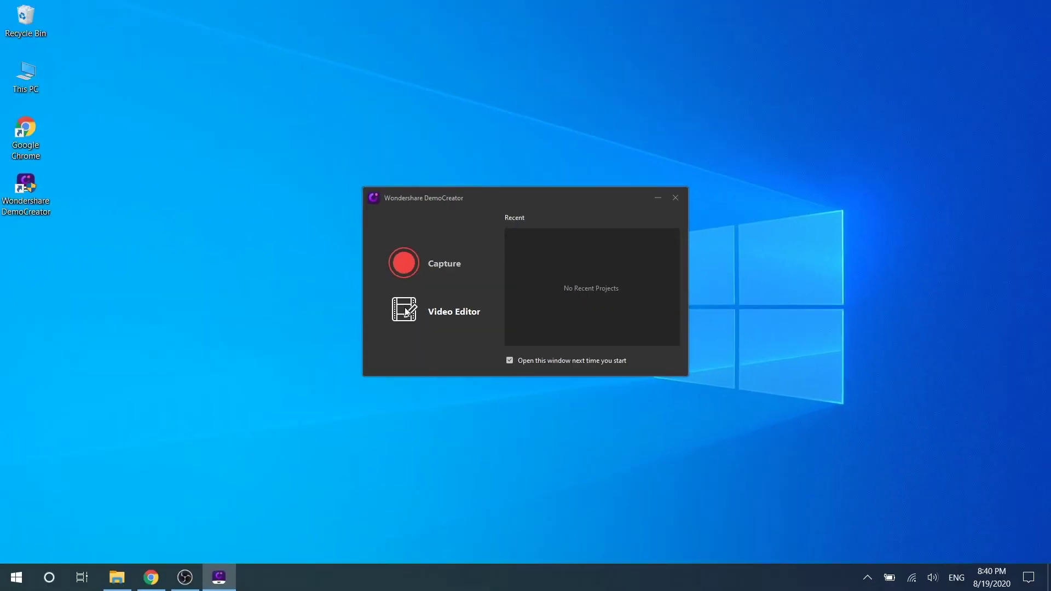
- Open the video editor and import the 'How to edit video on Windows' MP4 from Local Disk (C:)
left_click(405, 311)
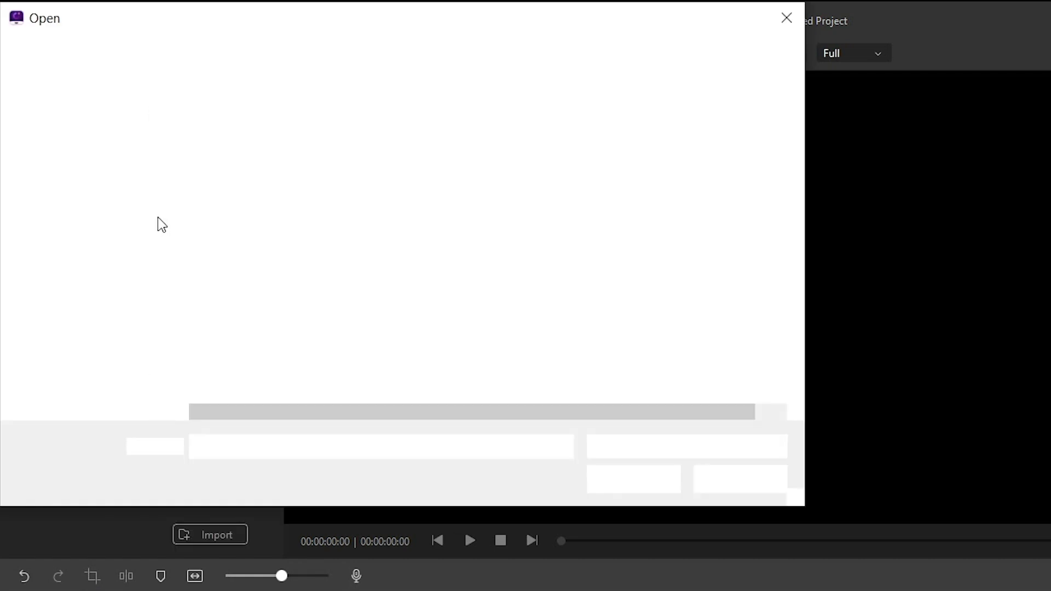
left_click(216, 336)
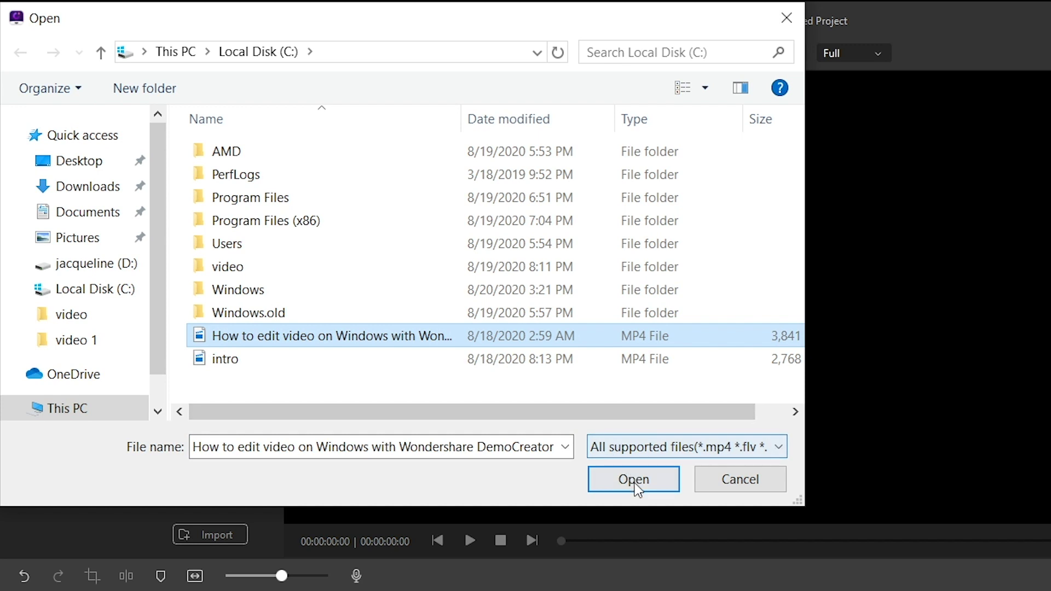
left_click(634, 480)
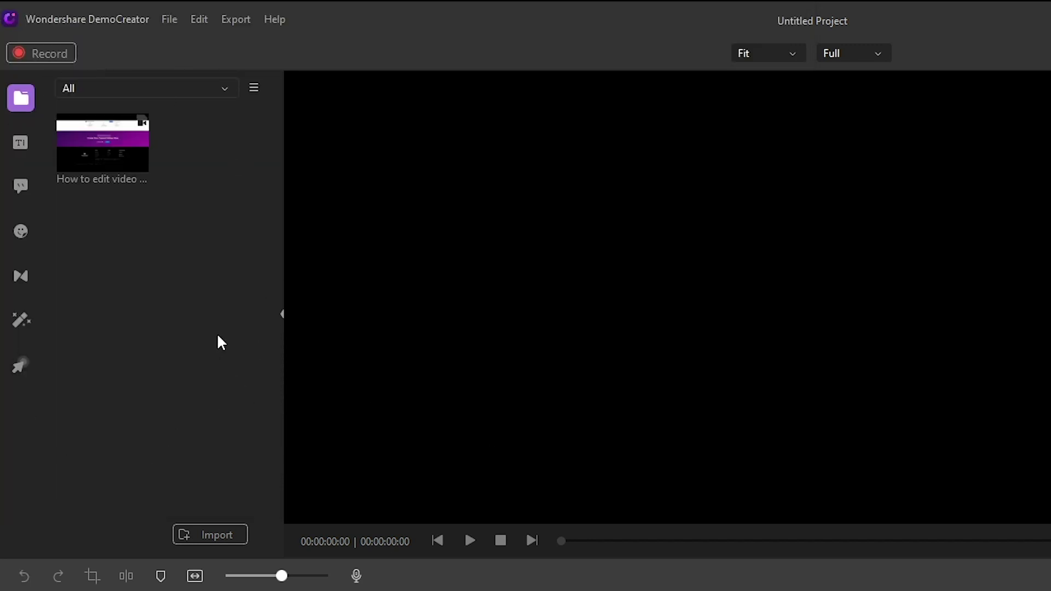
left_click(21, 142)
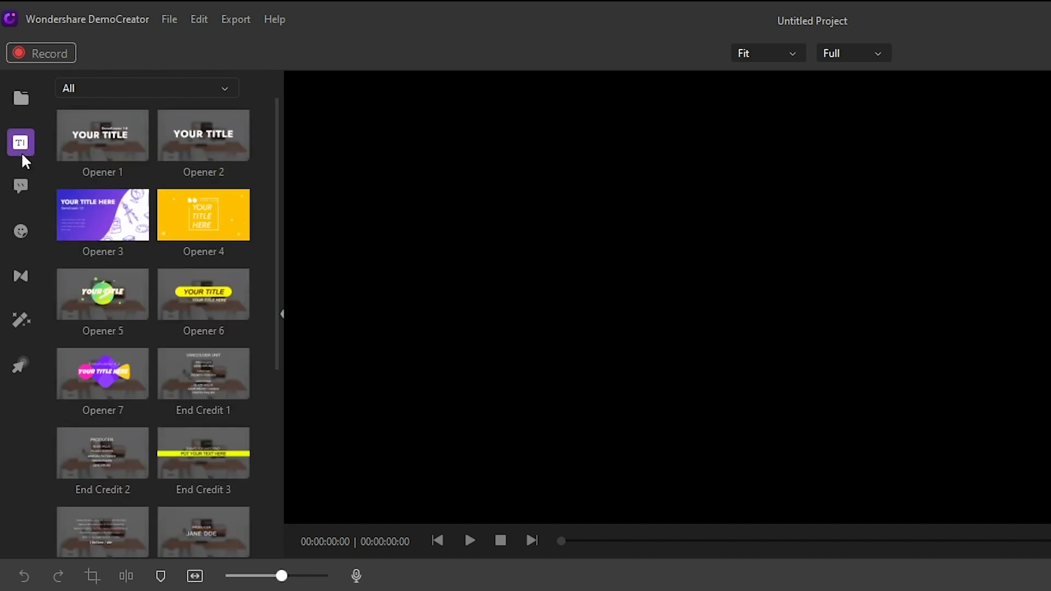
left_click(21, 186)
left_click(21, 232)
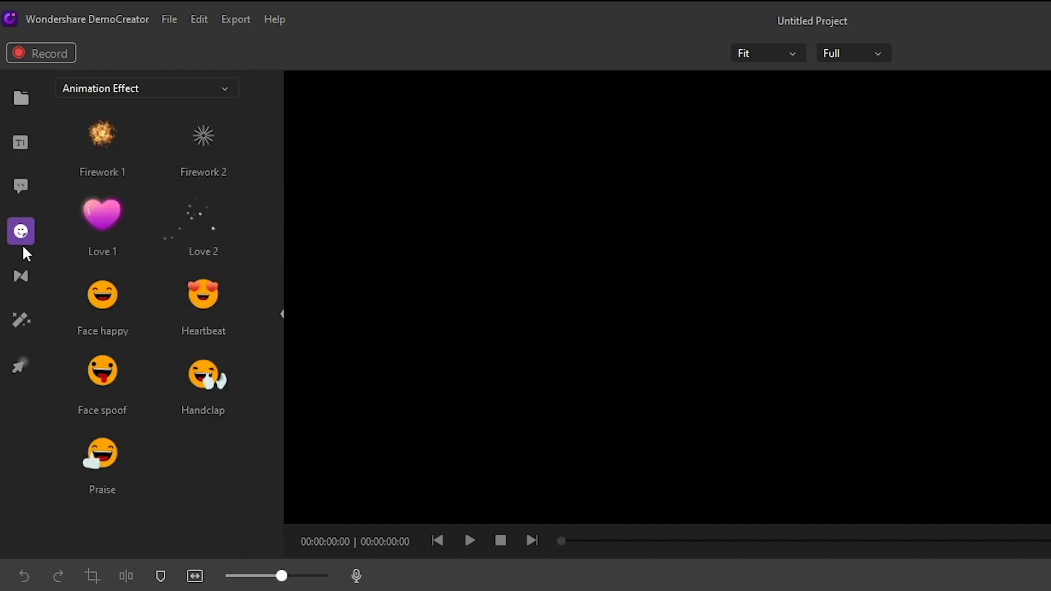
left_click(22, 278)
left_click(20, 321)
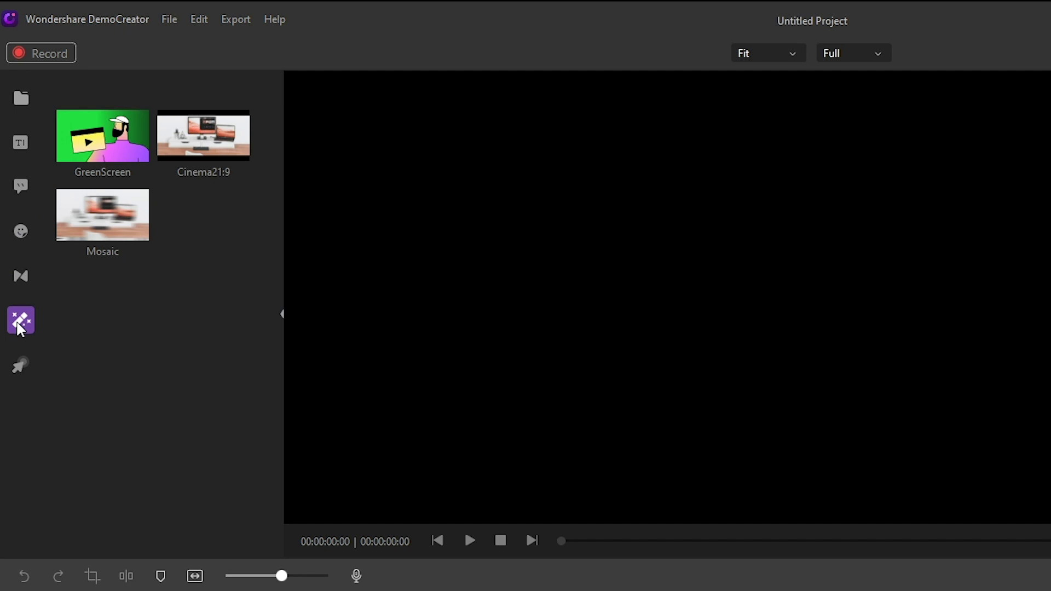
left_click(19, 365)
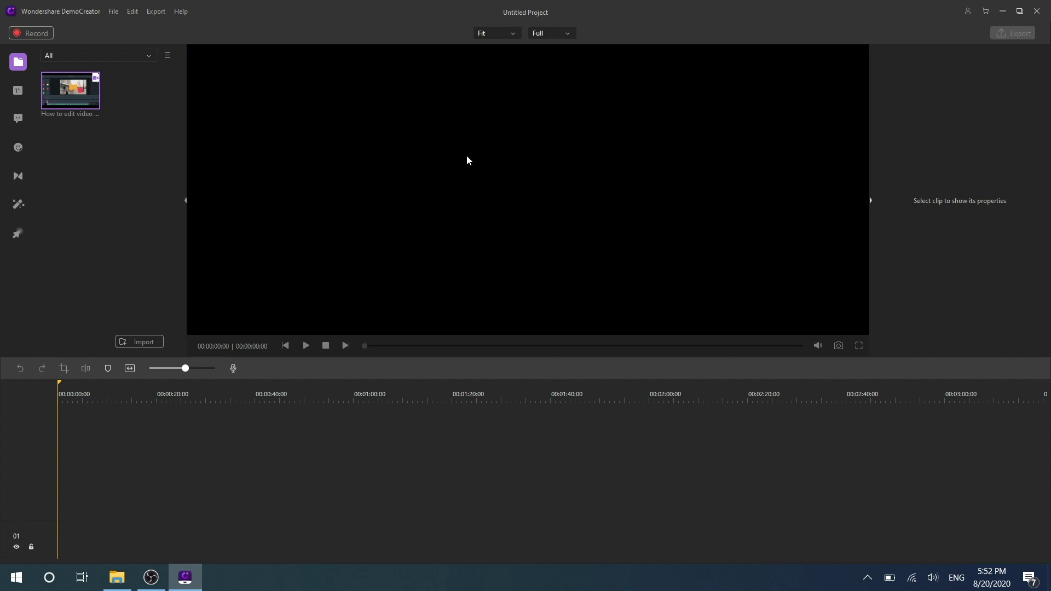
- Drag the imported tutorial video from the media library onto timeline track 02
left_click_drag(70, 91, 55, 487)
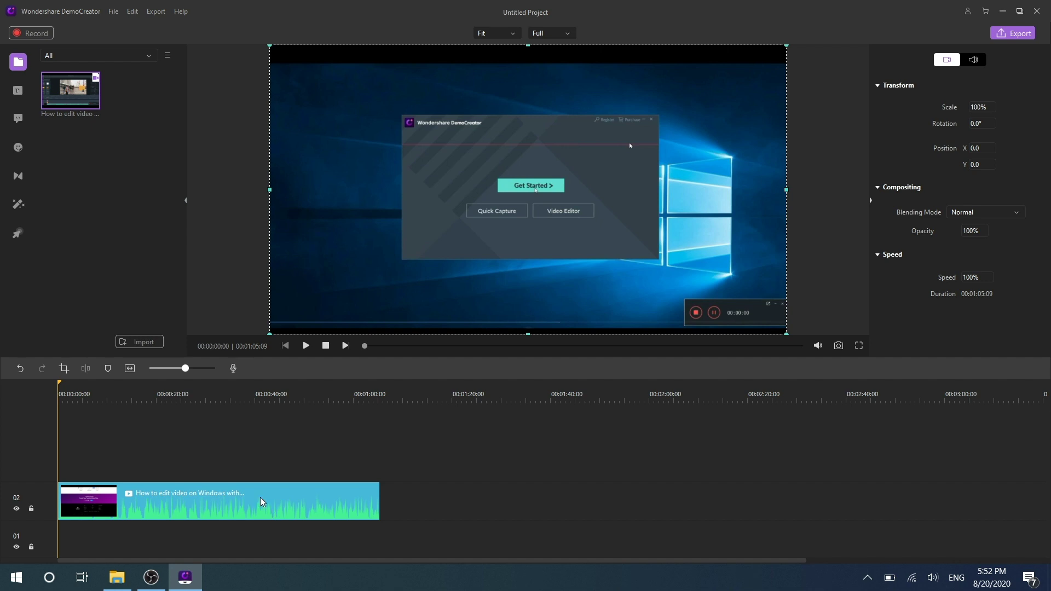
- Crop the clip in from the top-left, then split it at the playhead, leaving a gap
left_click(66, 371)
left_click_drag(333, 148, 384, 191)
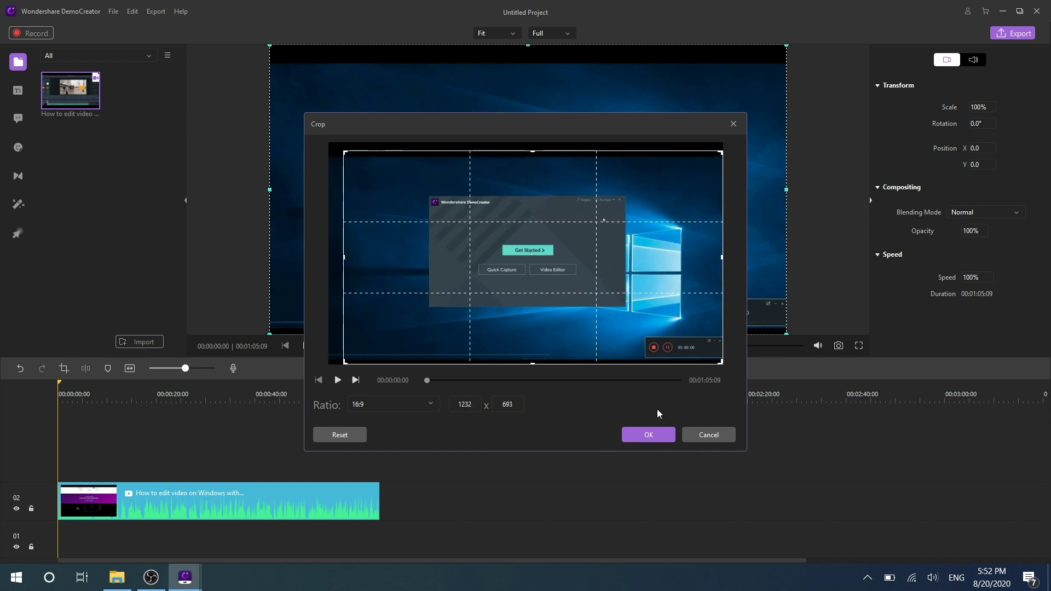
left_click(709, 435)
left_click(86, 370)
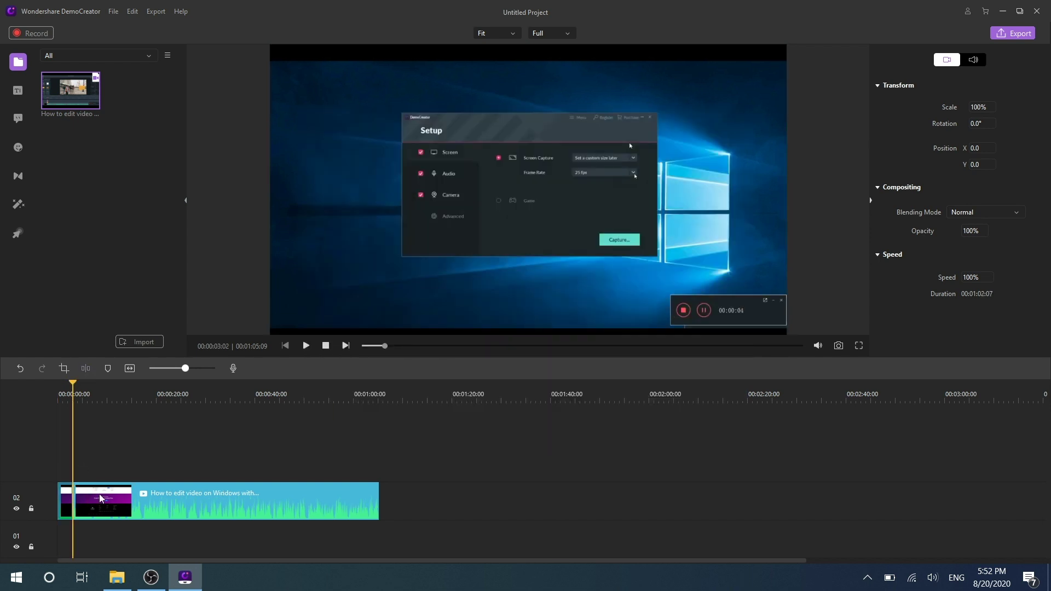
left_click_drag(62, 497, 101, 497)
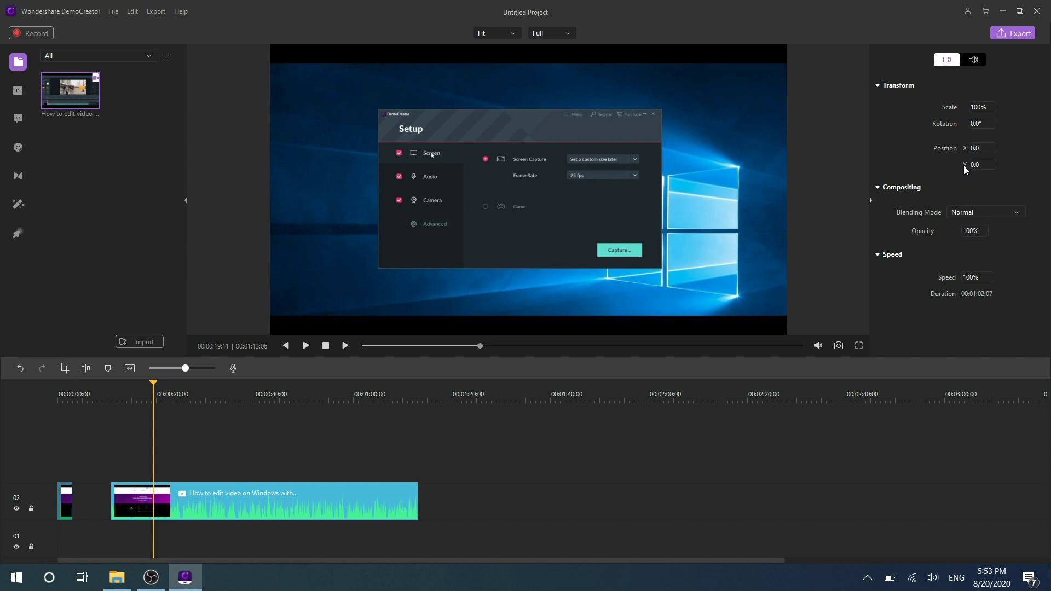
- Tilt the video's rotation to 355°, then reset it to 0°
left_click_drag(975, 124, 876, 154)
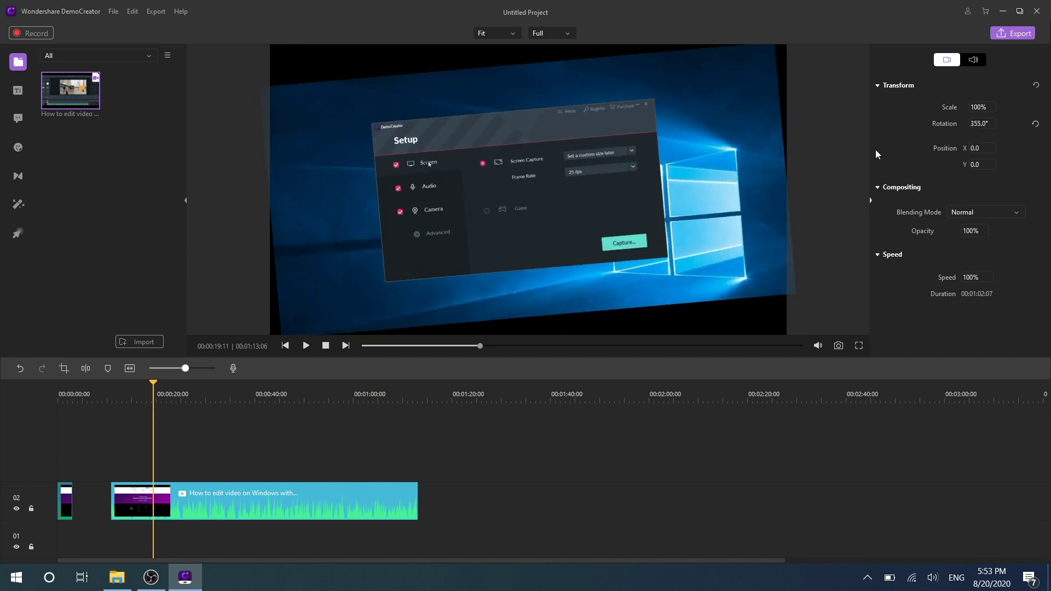
double_click(975, 124)
type("0")
key("Return")
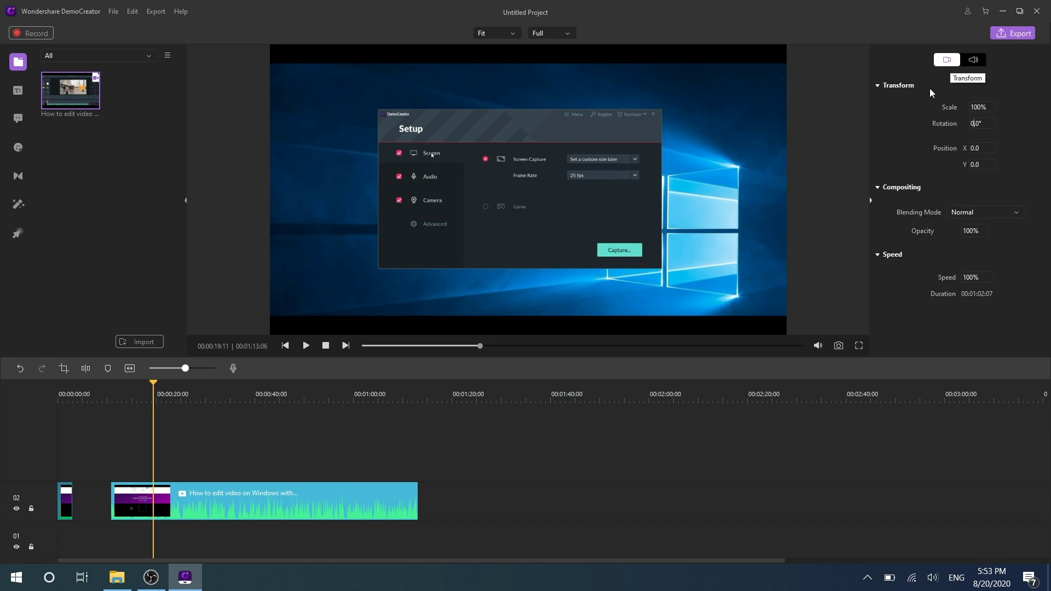
left_click(1018, 35)
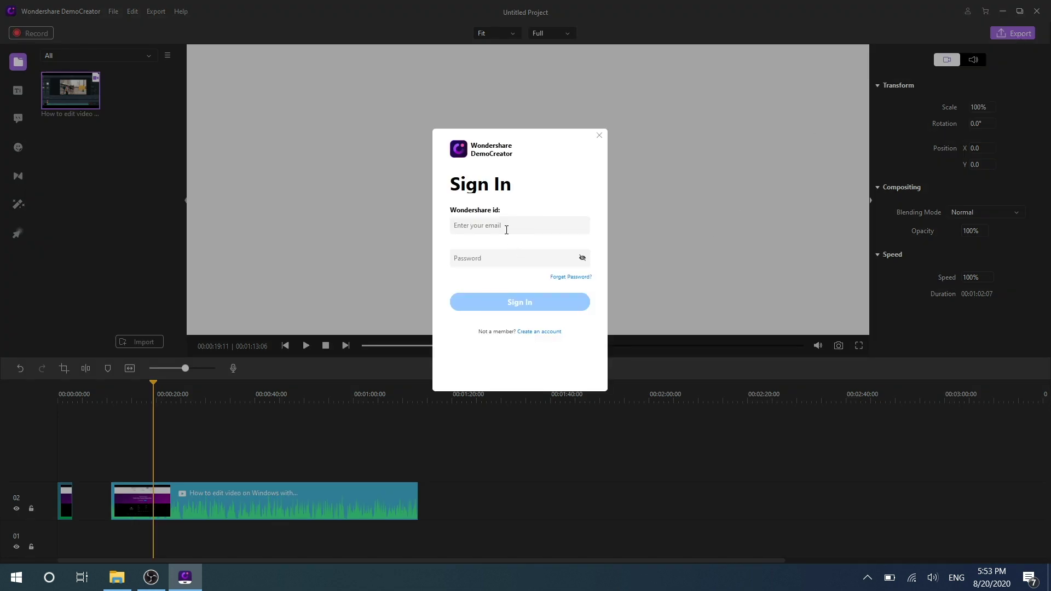
left_click(518, 306)
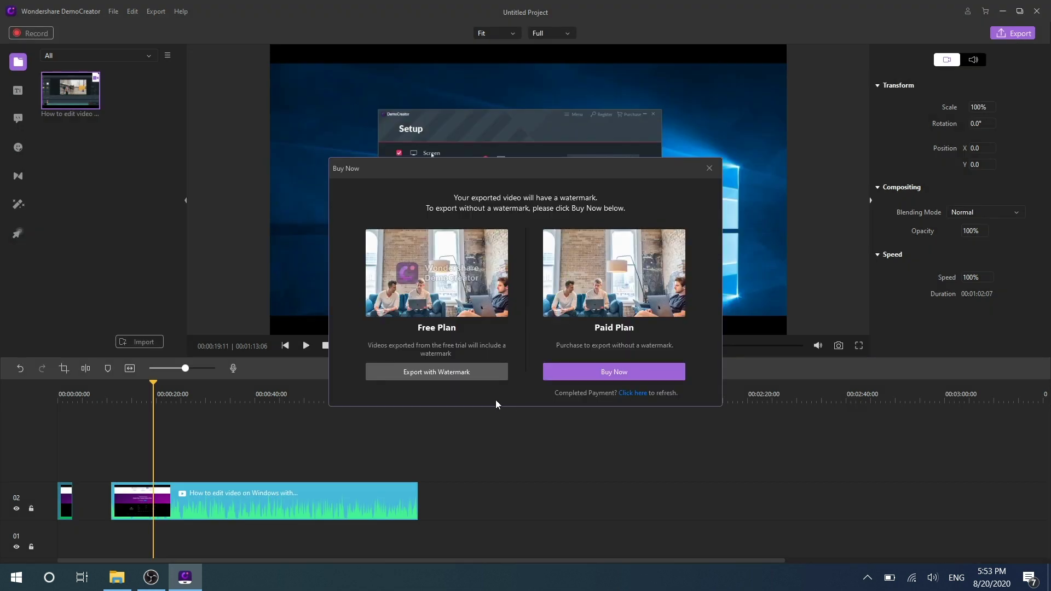
left_click(456, 374)
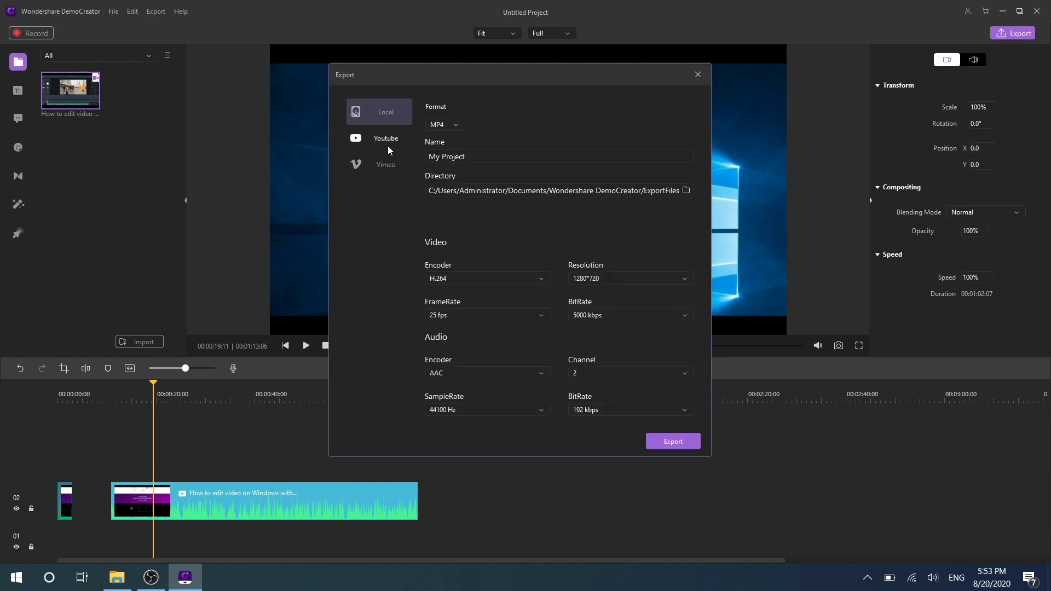
left_click(388, 149)
left_click(386, 111)
left_click(699, 74)
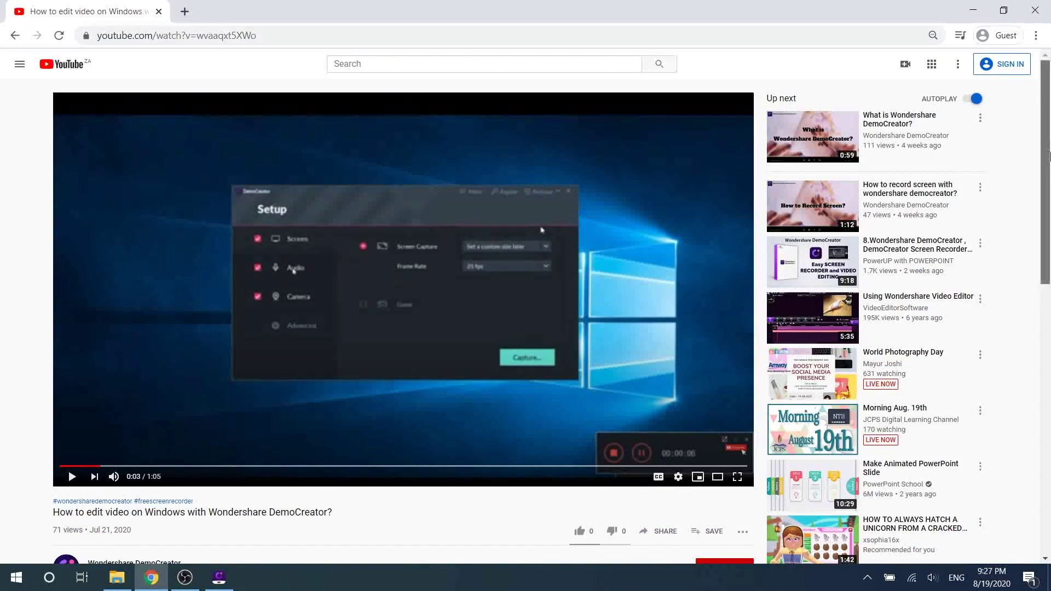
scroll(542, 88, "down", 3)
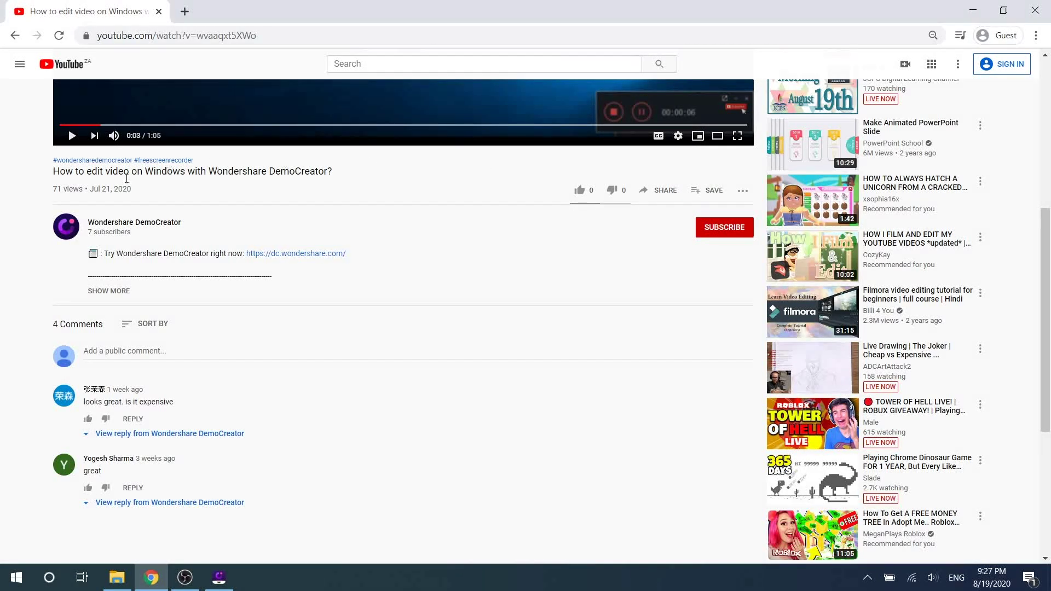
- Expand the video's full description with SHOW MORE below the channel info
left_click(115, 293)
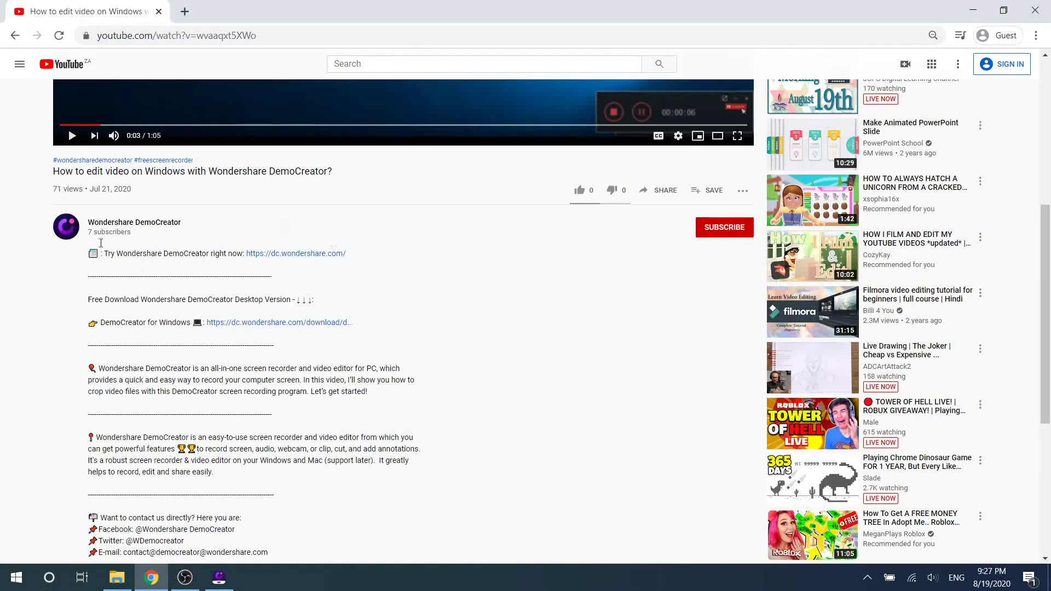